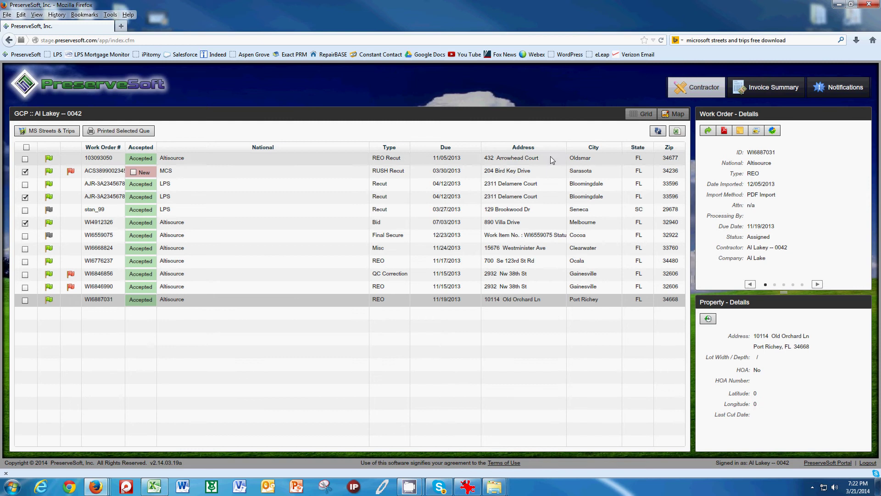
# Step: Preview the work orders on a map, then export the checked orders and save the zip
pyautogui.click(682, 114)
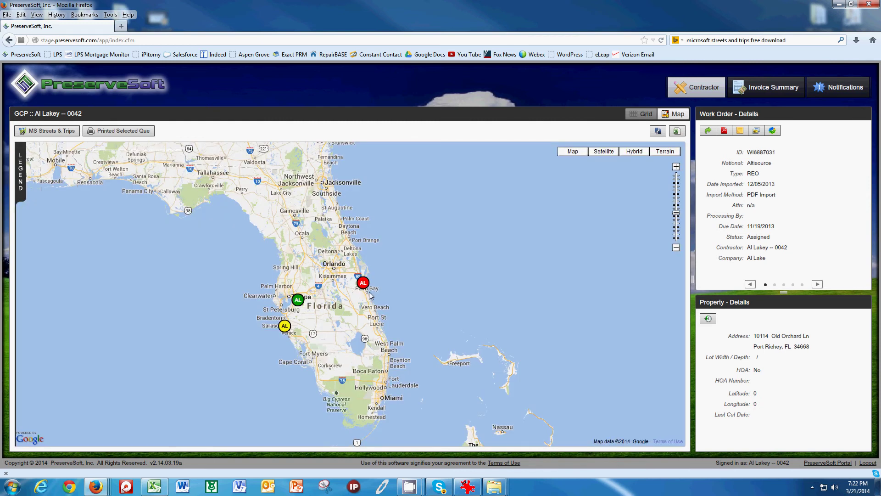
pyautogui.click(642, 114)
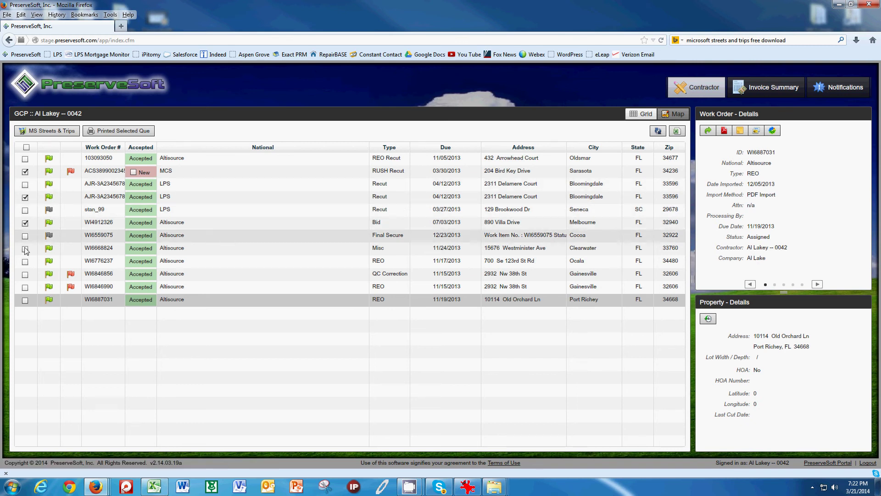
pyautogui.click(44, 131)
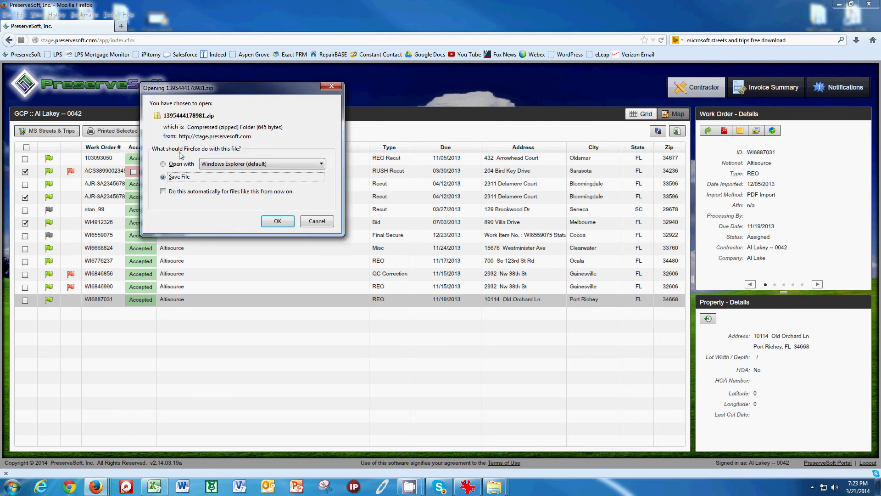
pyautogui.click(277, 221)
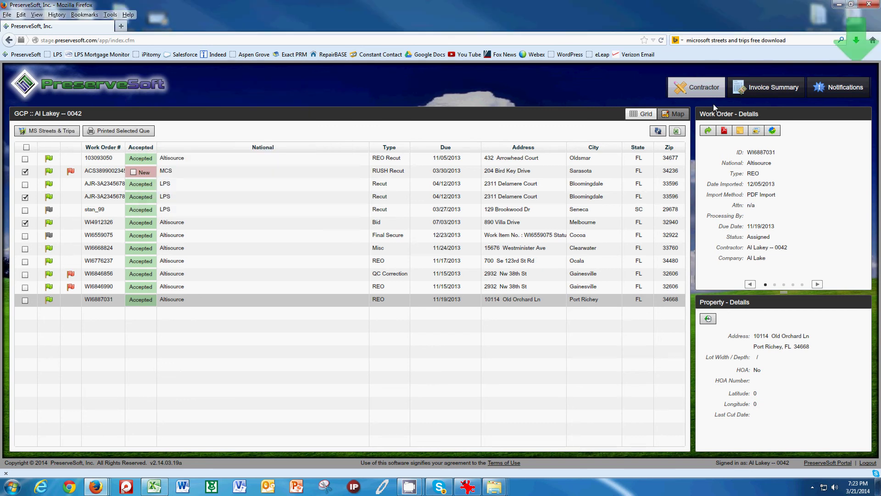
# Step: Copy the downloaded 1395444178981.zip from the Firefox downloads list onto the desktop
pyautogui.click(857, 41)
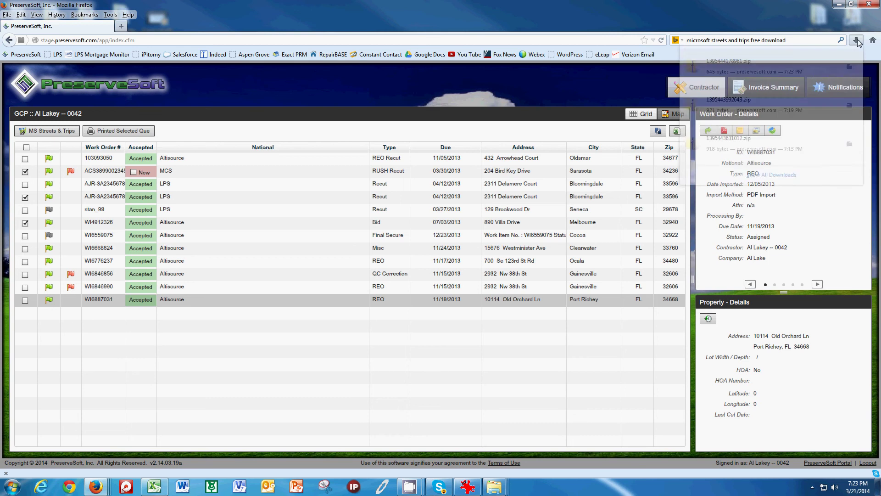
pyautogui.click(850, 4)
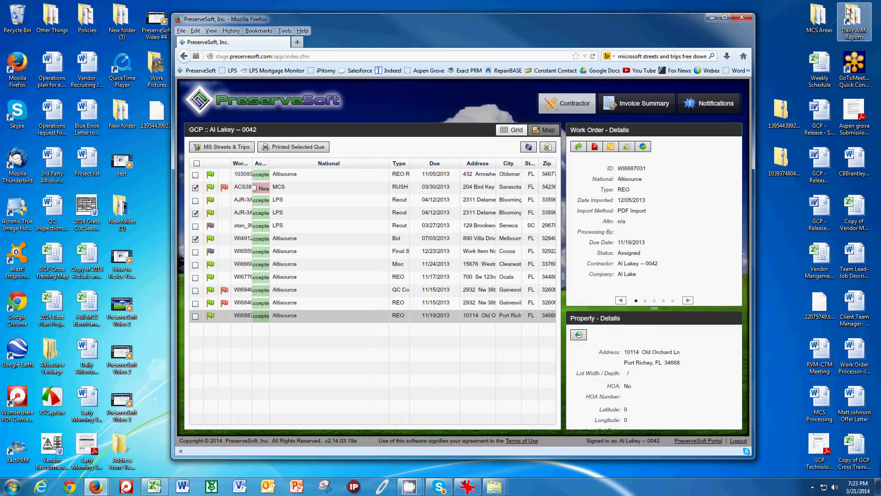
pyautogui.click(727, 56)
pyautogui.moveTo(607, 85); pyautogui.dragTo(784, 73)
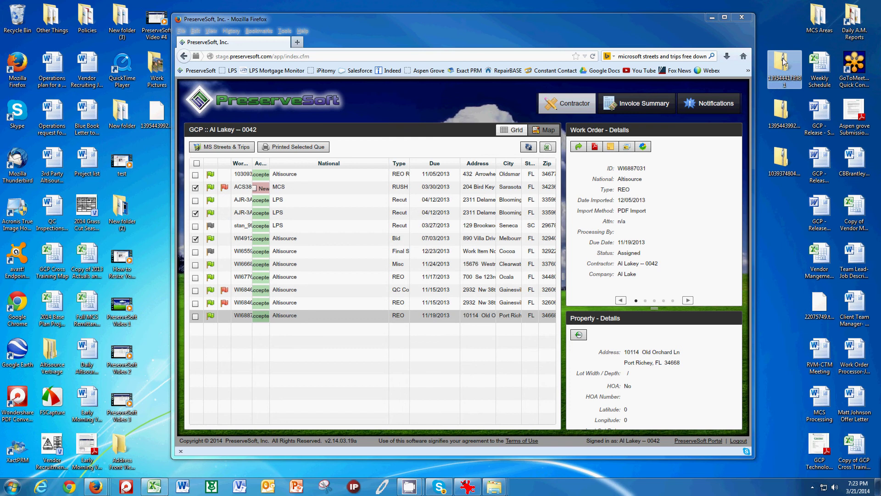
# Step: Copy 1395444178981.gpx from the desktop zip onto the desktop, then close the zip folder
pyautogui.doubleClick(784, 62)
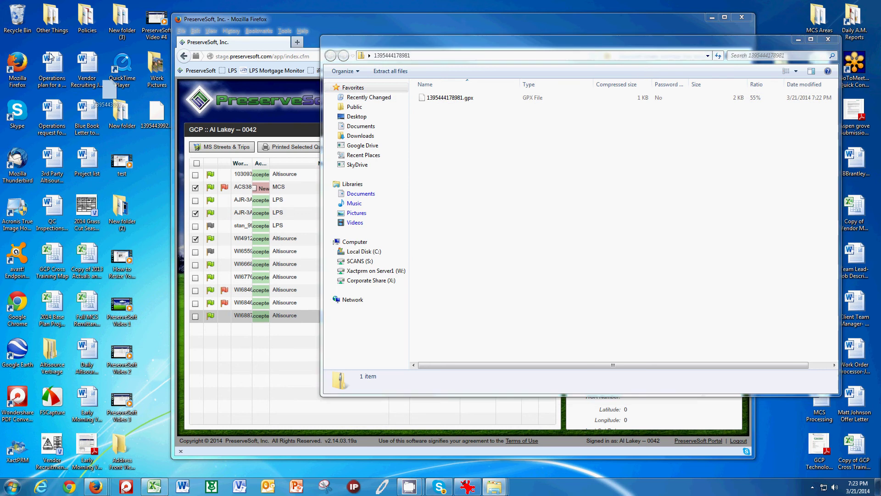
pyautogui.click(444, 99)
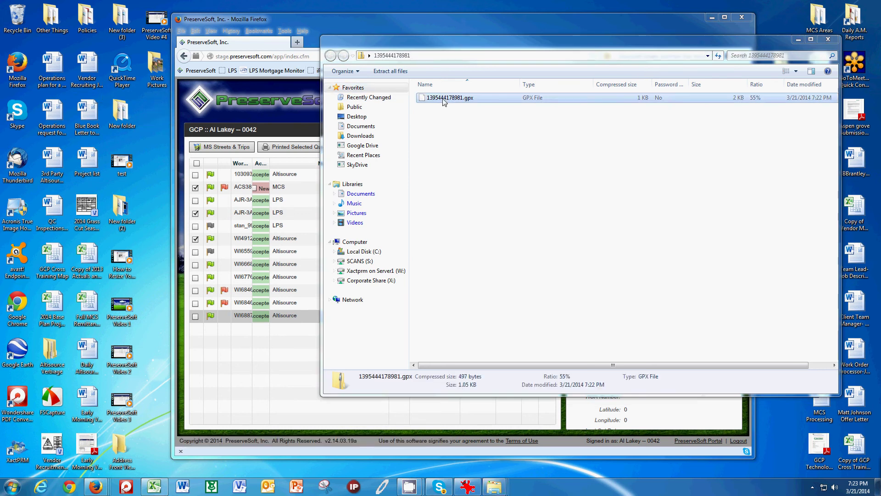
pyautogui.moveTo(444, 101); pyautogui.dragTo(170, 126)
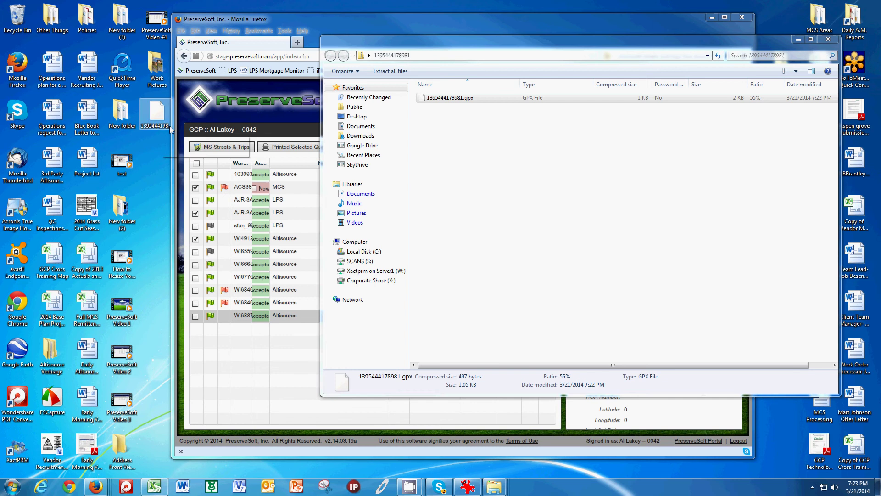
pyautogui.click(467, 102)
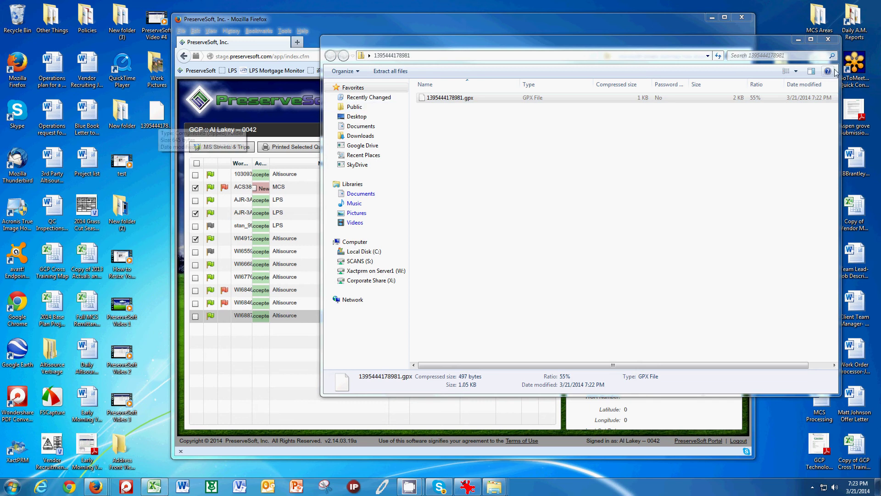
pyautogui.click(828, 39)
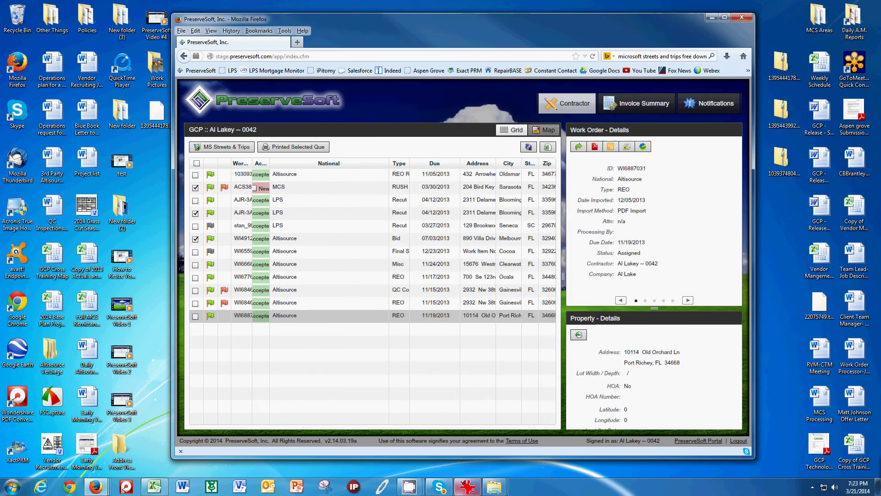
# Step: Launch Streets & Trips 2013 from the Start menu using the trial version
pyautogui.click(23, 490)
pyautogui.click(51, 311)
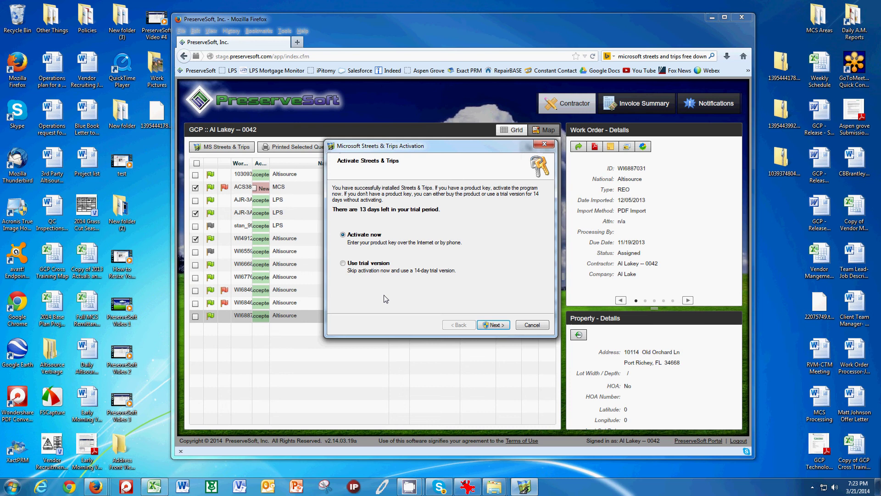
pyautogui.click(343, 263)
pyautogui.click(494, 325)
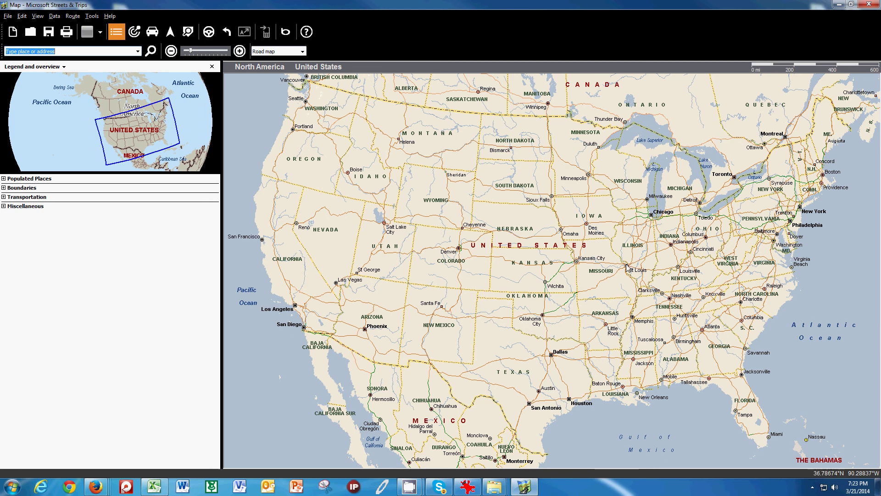
# Step: Import 1395444178981.gpx from the Desktop, adding its three addresses as route stops
pyautogui.click(55, 16)
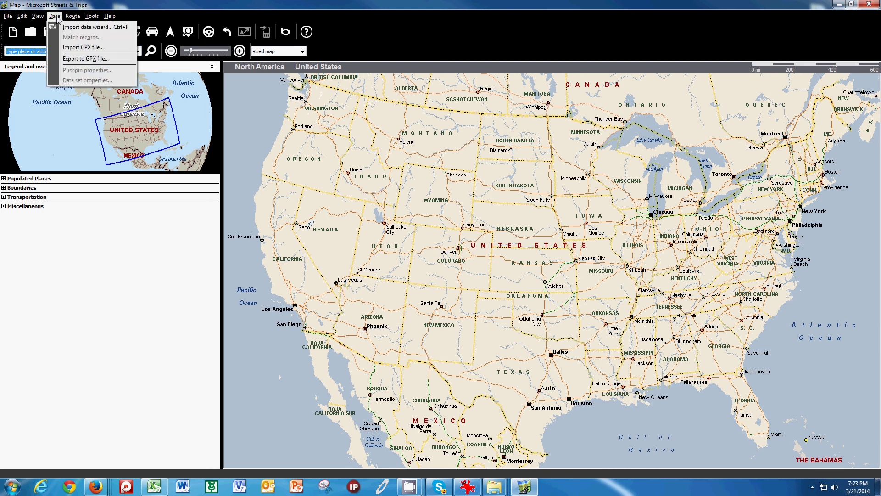
pyautogui.click(65, 49)
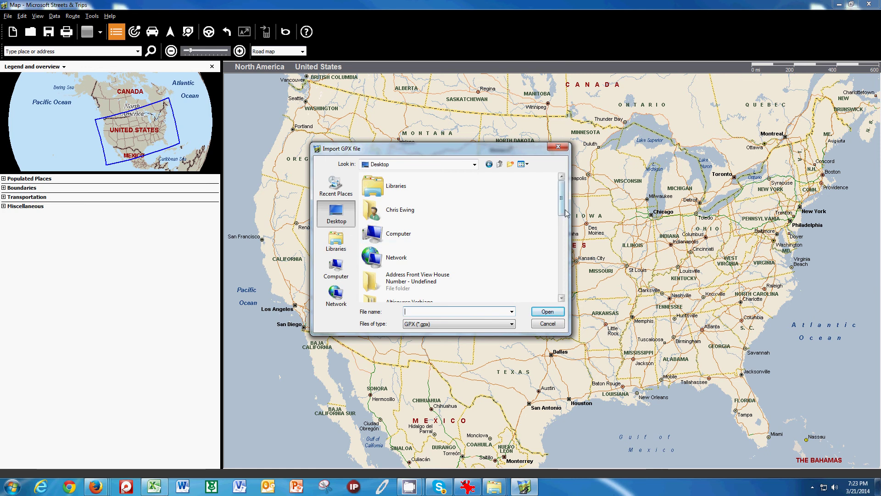
pyautogui.moveTo(563, 206); pyautogui.dragTo(564, 283)
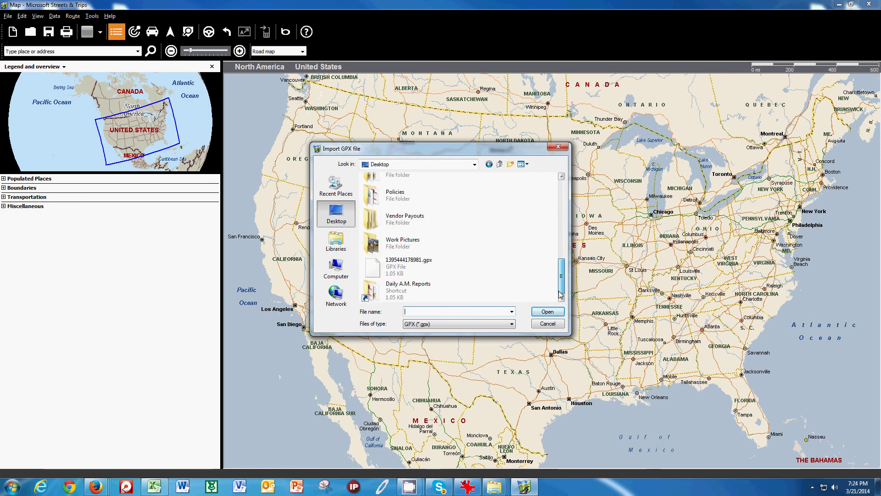
pyautogui.click(402, 268)
pyautogui.click(547, 311)
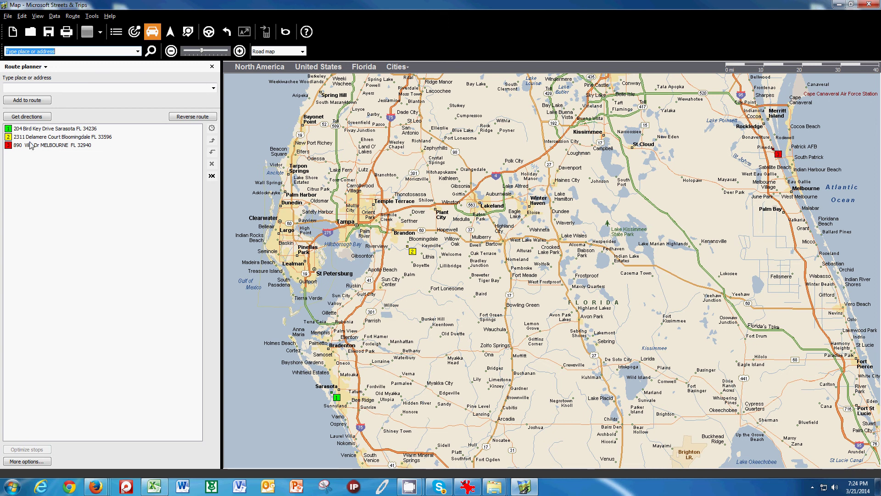
# Step: Find the Sarasota, Florida street address by street and ZIP, and add it as stop 4
pyautogui.click(31, 102)
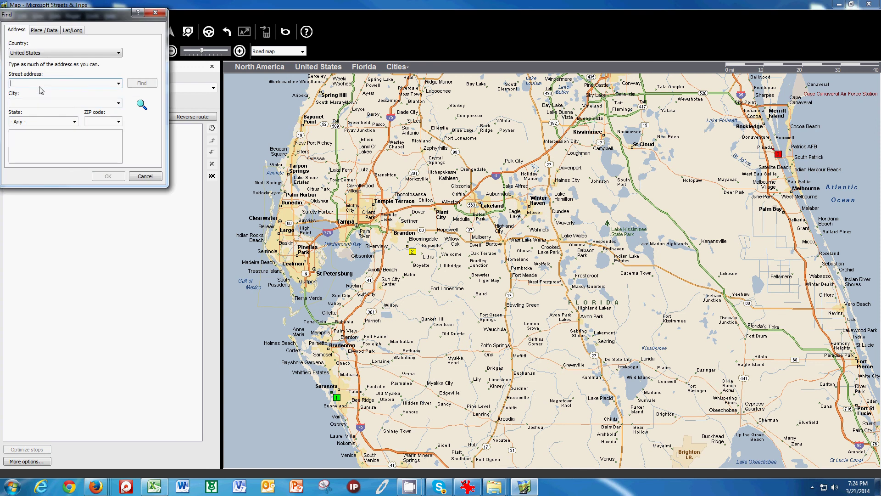
pyautogui.press('Tab')
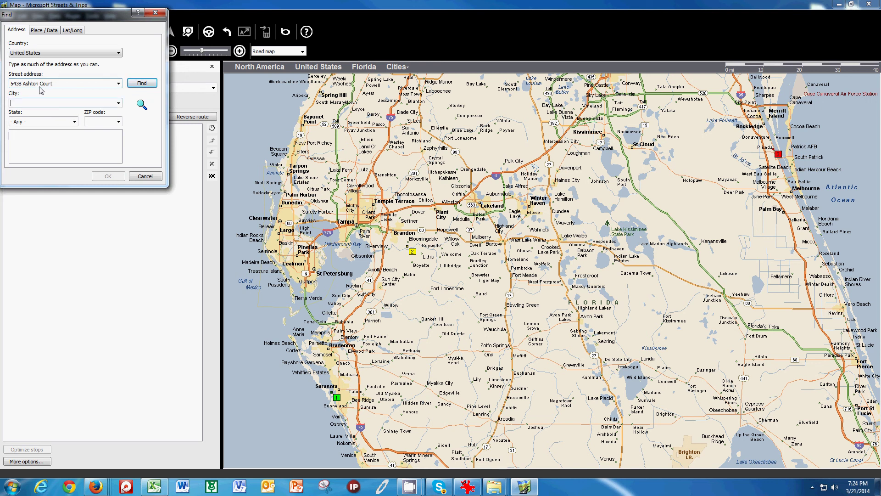
pyautogui.write('Sarasota')
pyautogui.press('Tab')
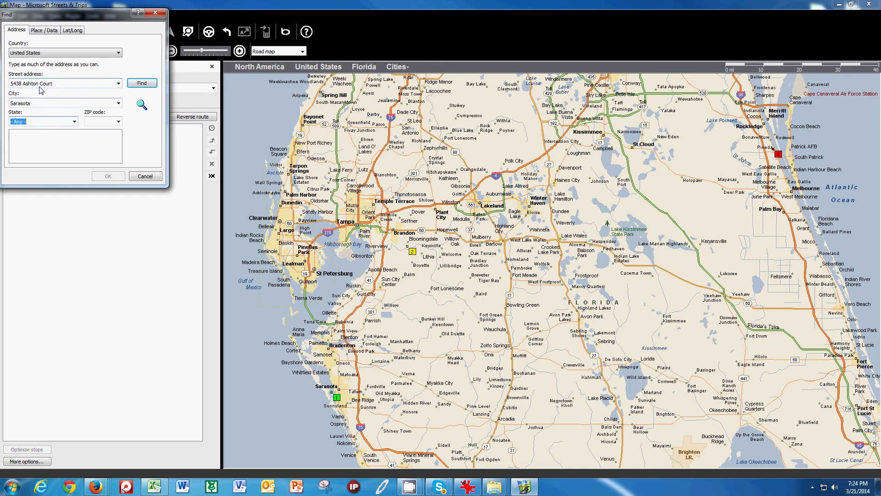
pyautogui.press('f')
pyautogui.press('Tab')
pyautogui.write('342')
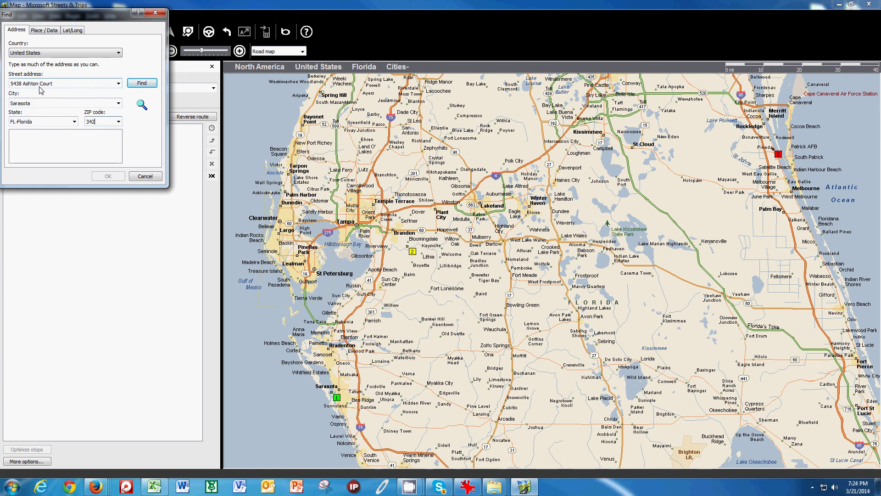
pyautogui.write('33')
pyautogui.click(142, 83)
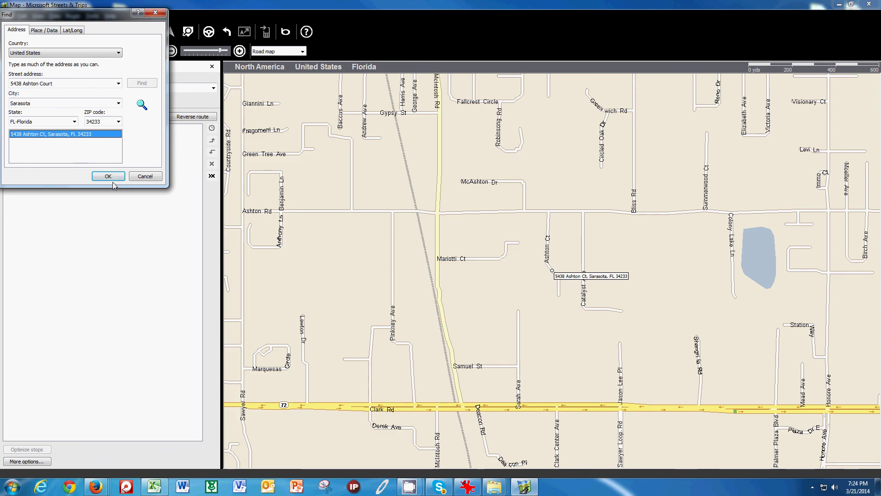
pyautogui.click(113, 177)
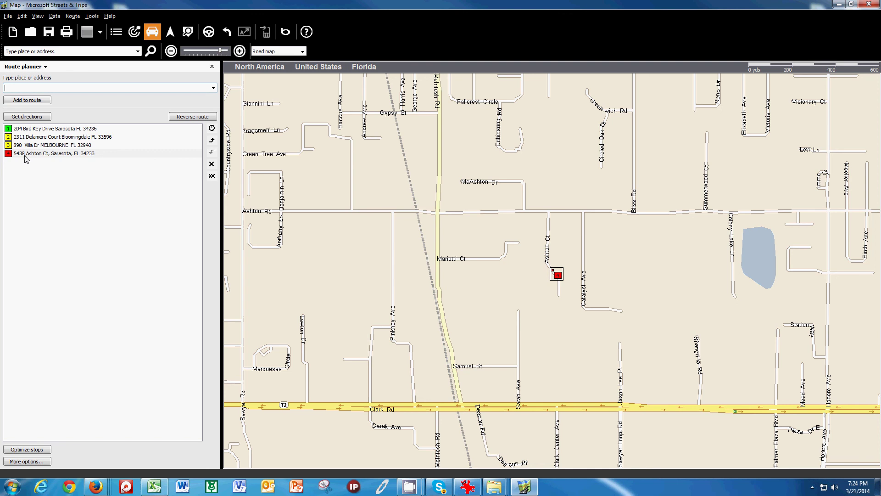
# Step: Make the Sarasota stop the route's start as well as its end, then optimize the stop order
pyautogui.rightClick(54, 153)
pyautogui.click(74, 188)
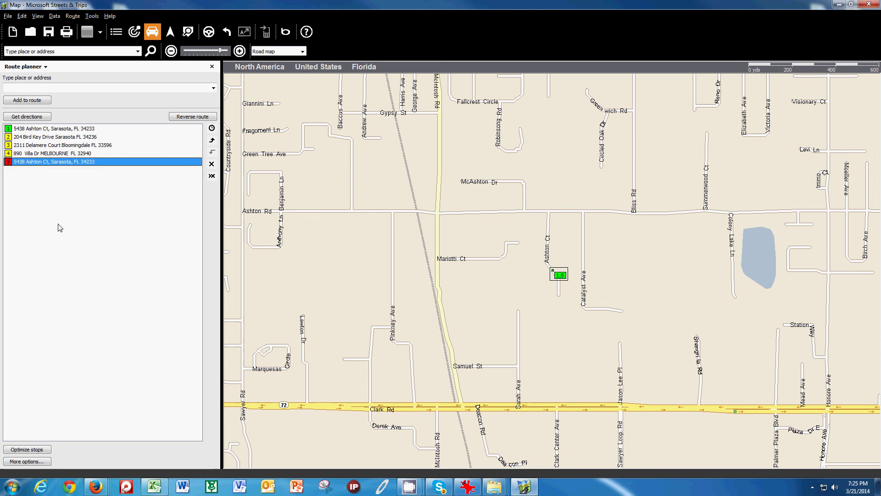
pyautogui.click(35, 451)
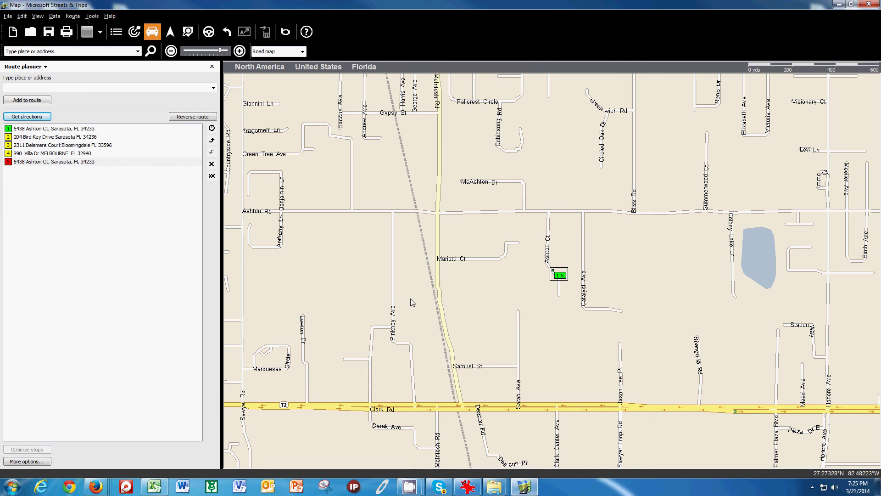
# Step: Calculate directions for the loop: 375.9 miles, about 6 hours 14 minutes, departing 9:00 AM
pyautogui.click(214, 34)
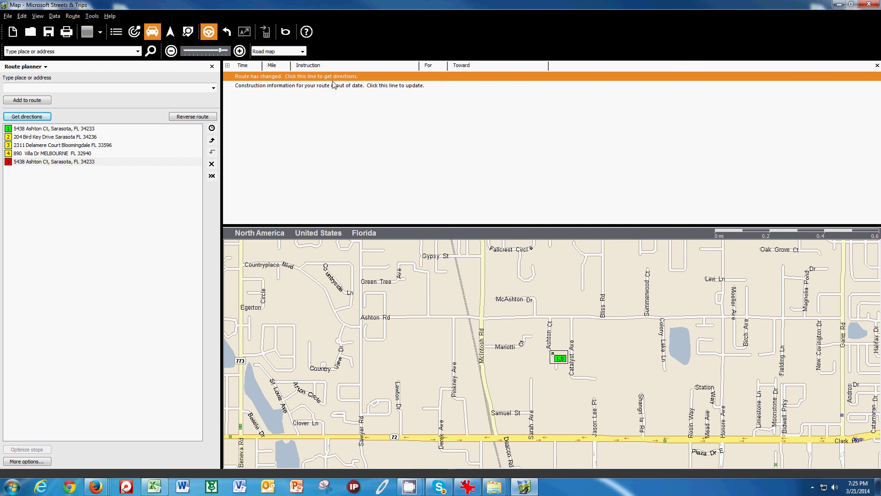
pyautogui.click(350, 78)
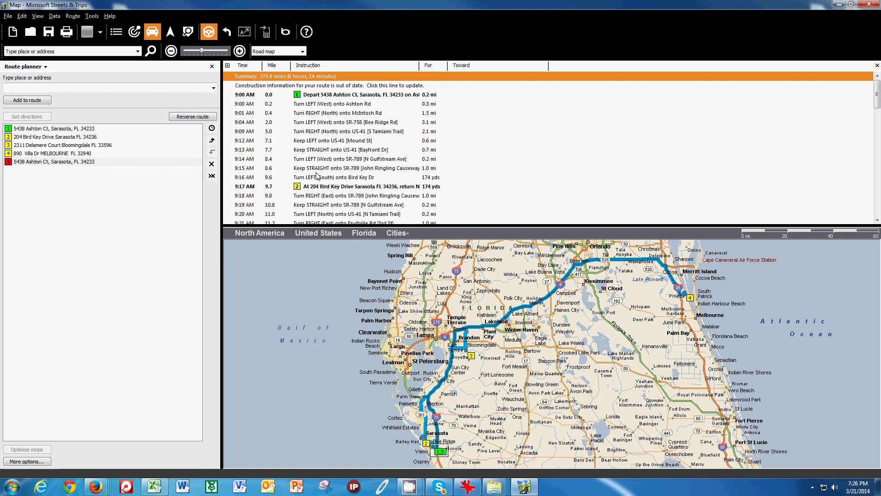
# Step: Print the directions with the overview map to CutePDF Writer, saving the PDF to the Desktop
pyautogui.click(8, 15)
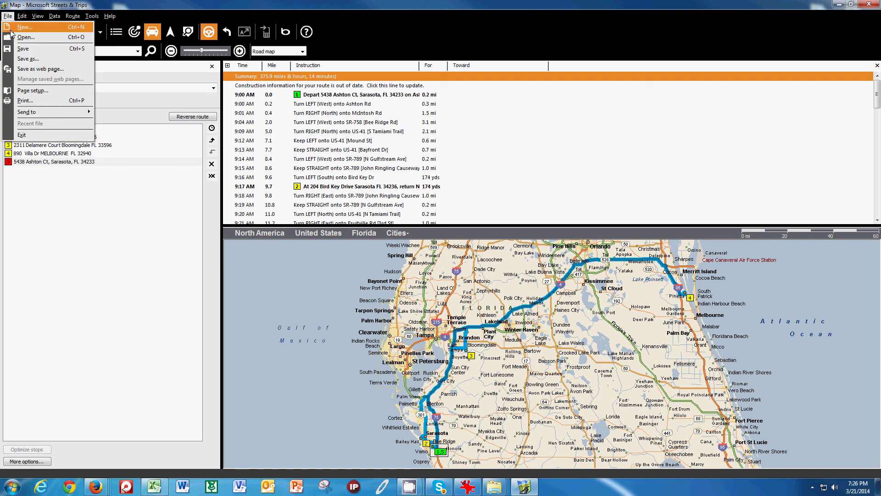
pyautogui.click(26, 104)
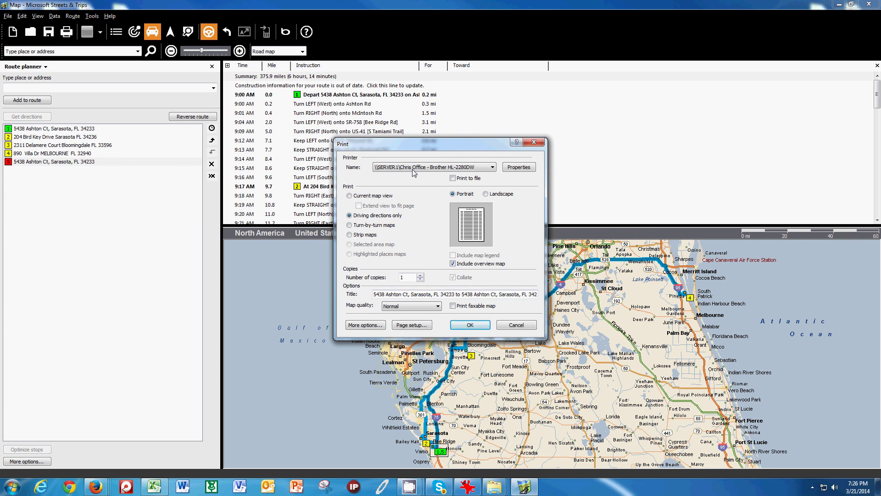
pyautogui.moveTo(412, 143); pyautogui.dragTo(405, 125)
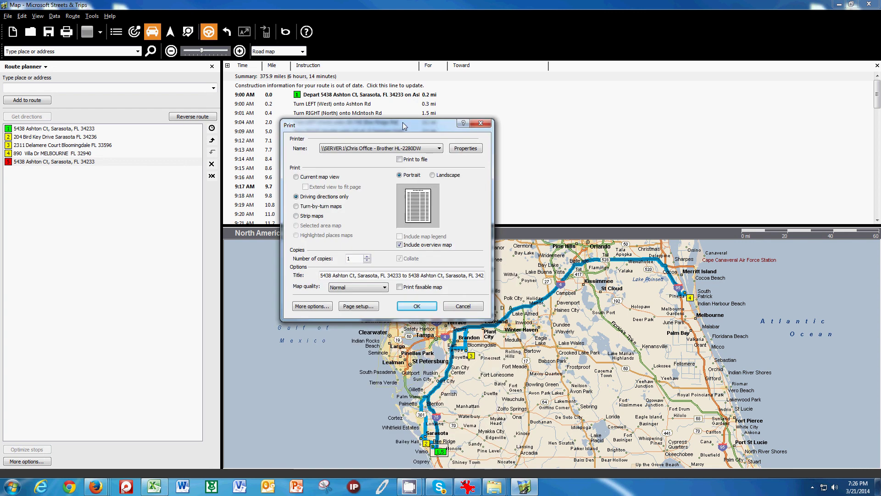
pyautogui.click(439, 148)
pyautogui.click(361, 191)
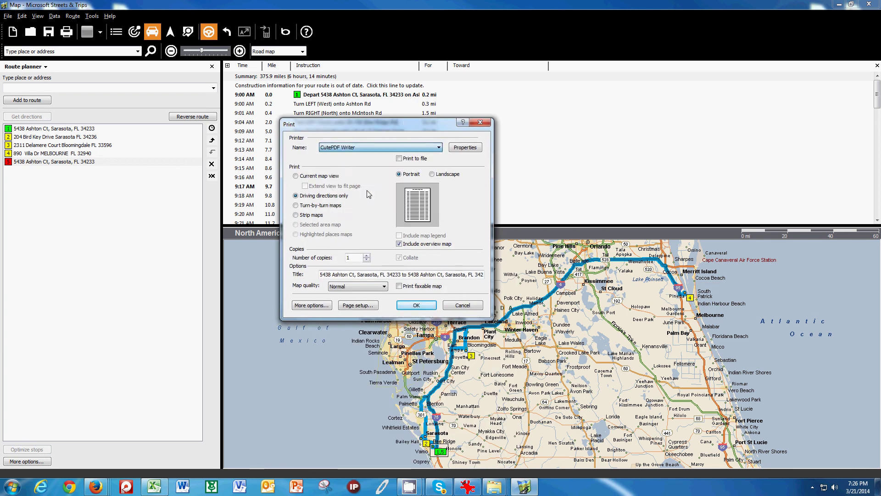
pyautogui.click(417, 305)
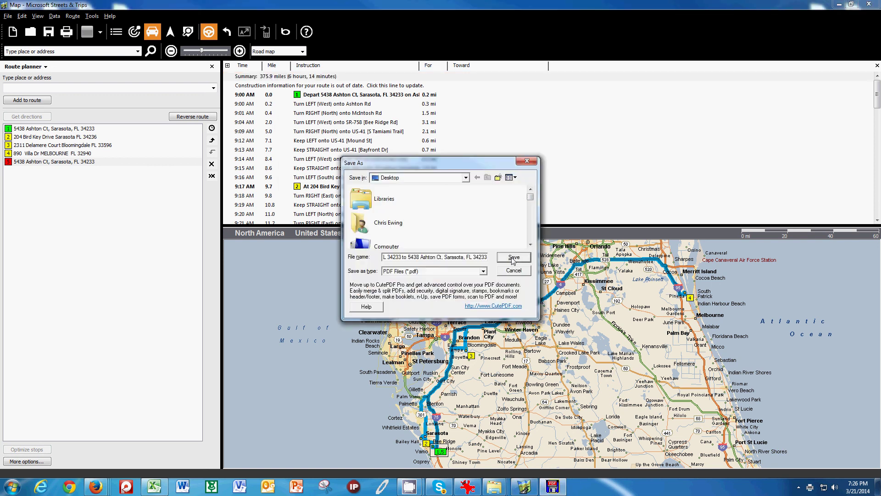
pyautogui.press('Return')
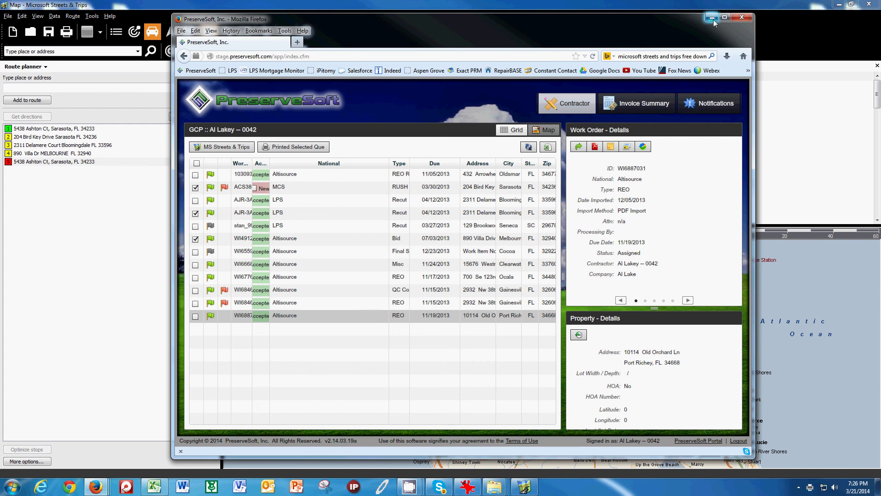
# Step: Open the saved route PDF in Adobe Reader and scroll through its three pages, back to page 1
pyautogui.click(712, 19)
pyautogui.press('super+d')
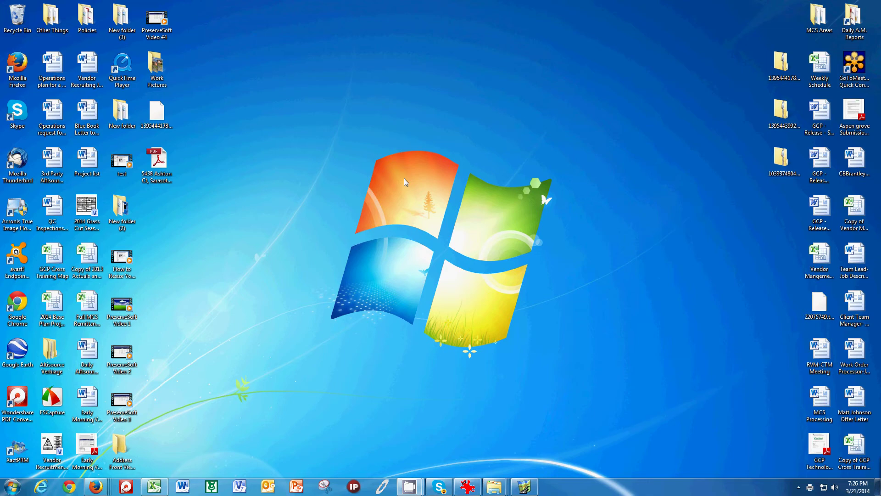
pyautogui.doubleClick(157, 160)
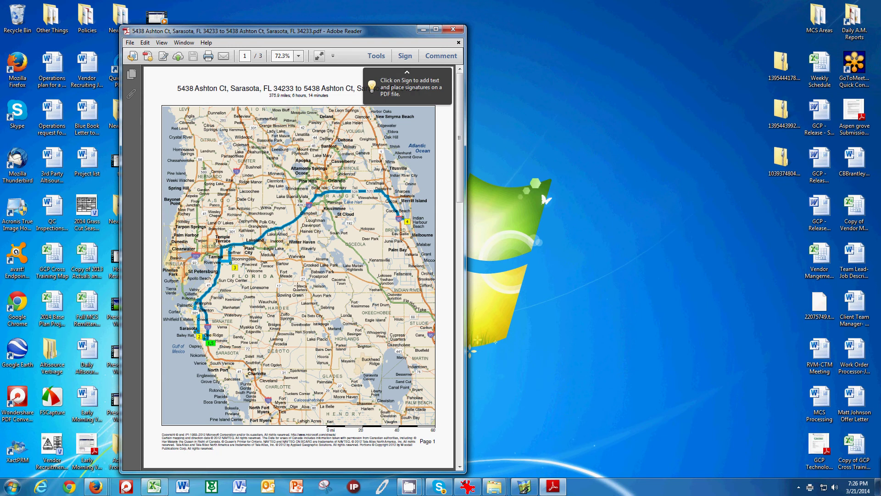
pyautogui.scroll(-10, 321, 267)
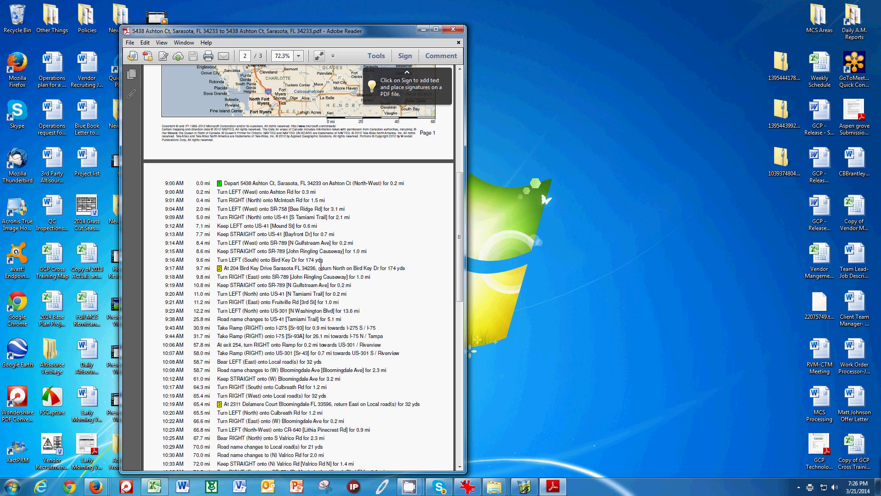
pyautogui.scroll(-4, 320, 266)
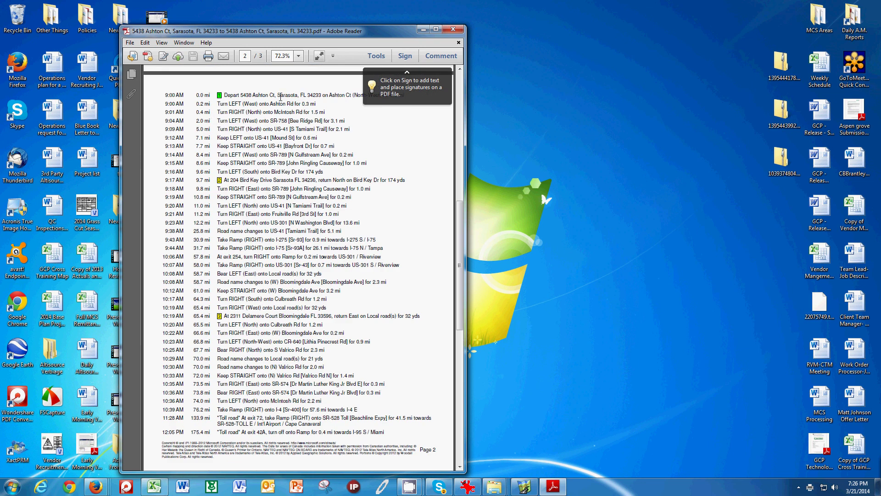
pyautogui.scroll(-12, 306, 318)
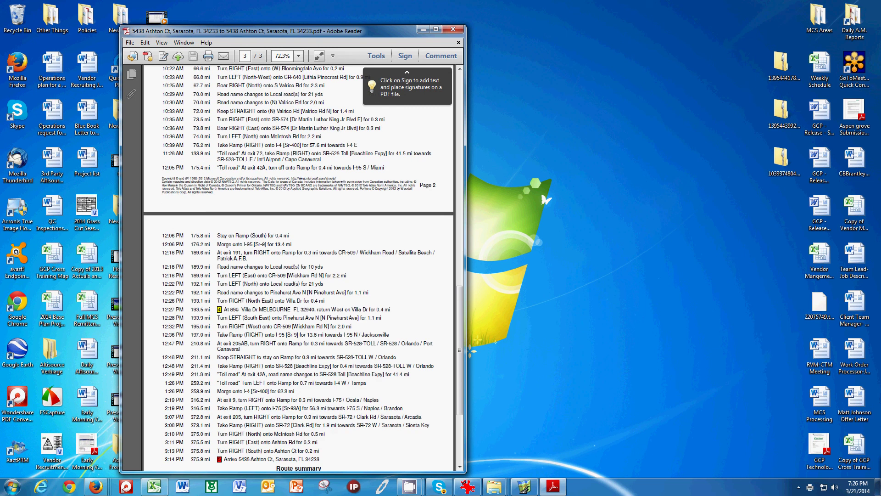
pyautogui.scroll(-4, 275, 367)
pyautogui.scroll(-3, 325, 372)
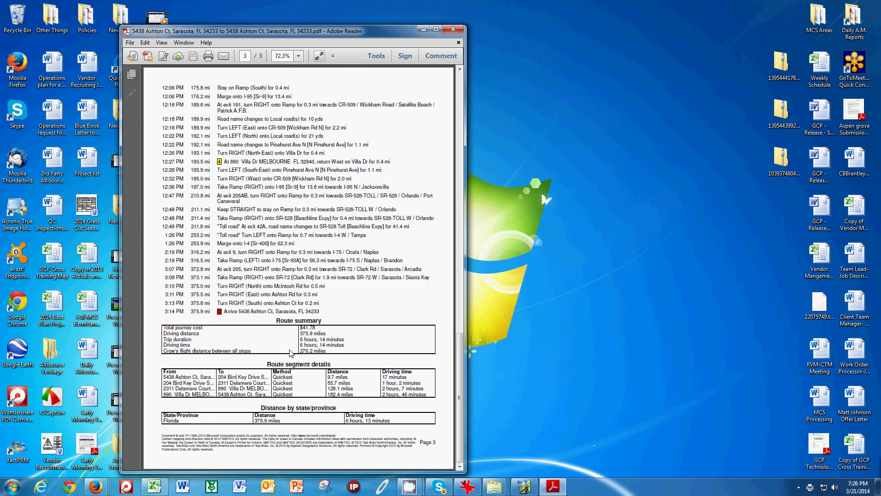
pyautogui.scroll(10, 290, 352)
pyautogui.scroll(15, 290, 325)
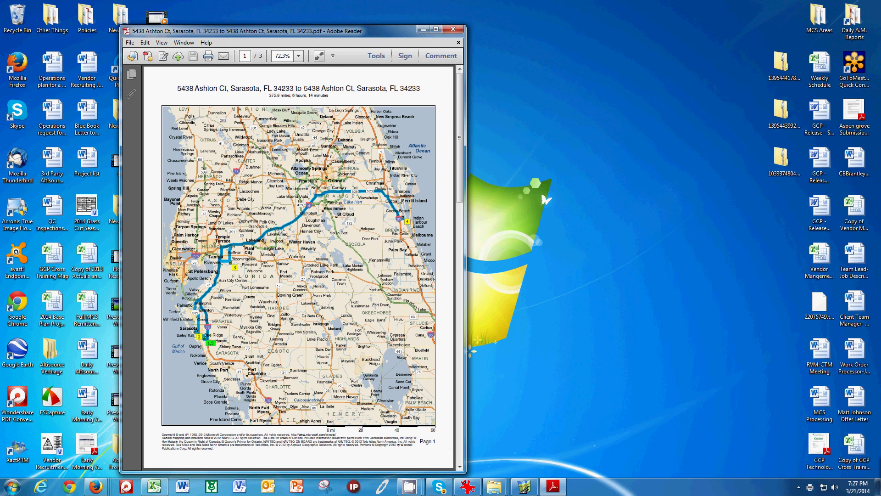
# Step: Bring the PreserveSoft work-order grid in Firefox back to the front from the taskbar
pyautogui.moveTo(95, 489)
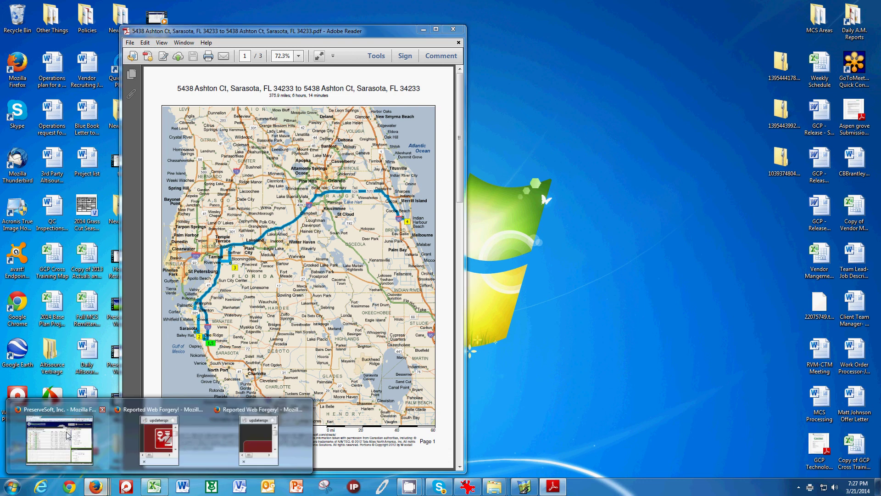
pyautogui.click(68, 435)
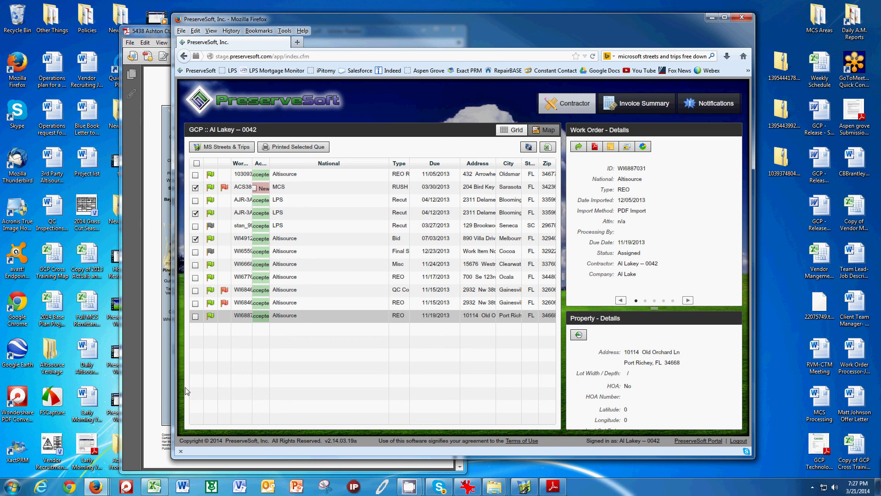
# Step: In Streets & Trips, select the route's final stop and review the directions through the Arrive row
pyautogui.click(521, 488)
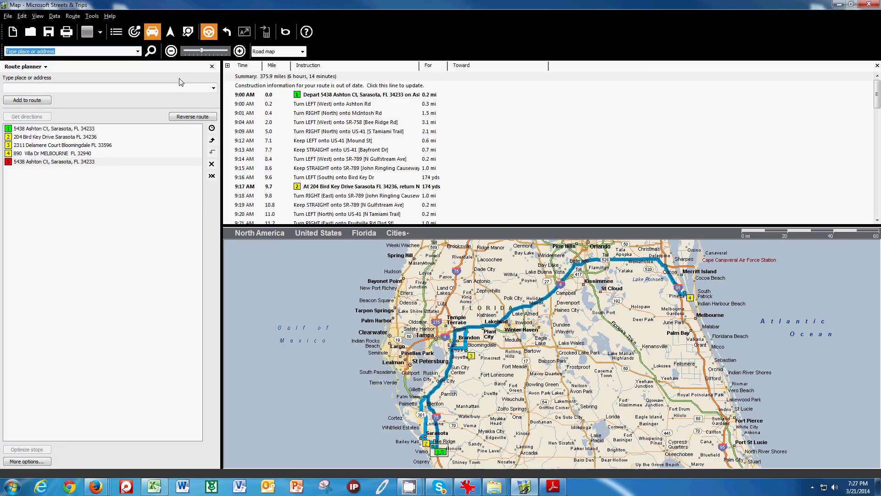
pyautogui.click(54, 16)
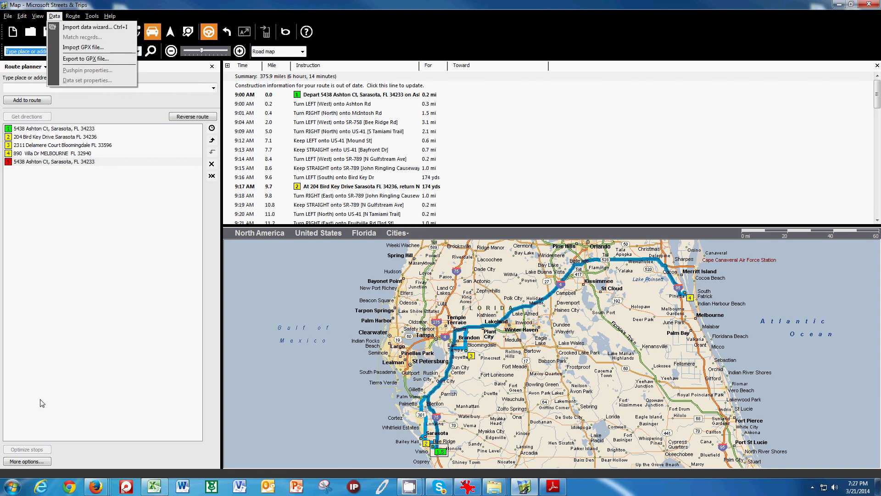
pyautogui.click(43, 418)
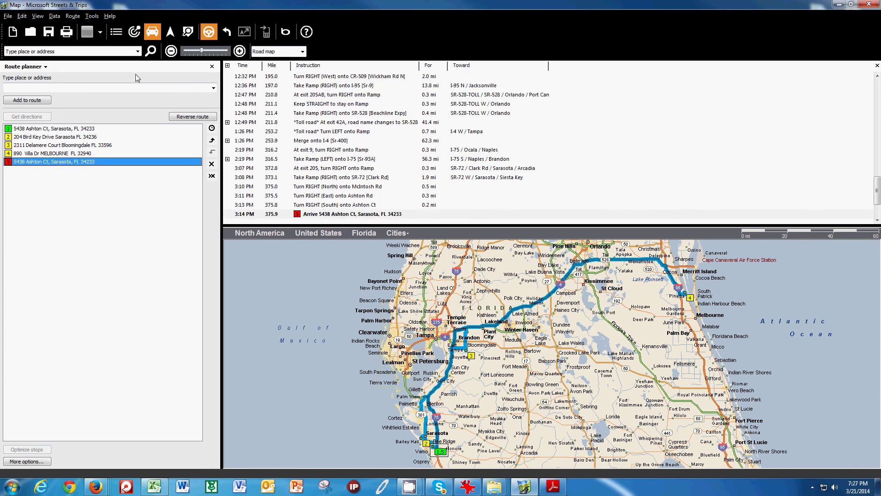
pyautogui.click(208, 32)
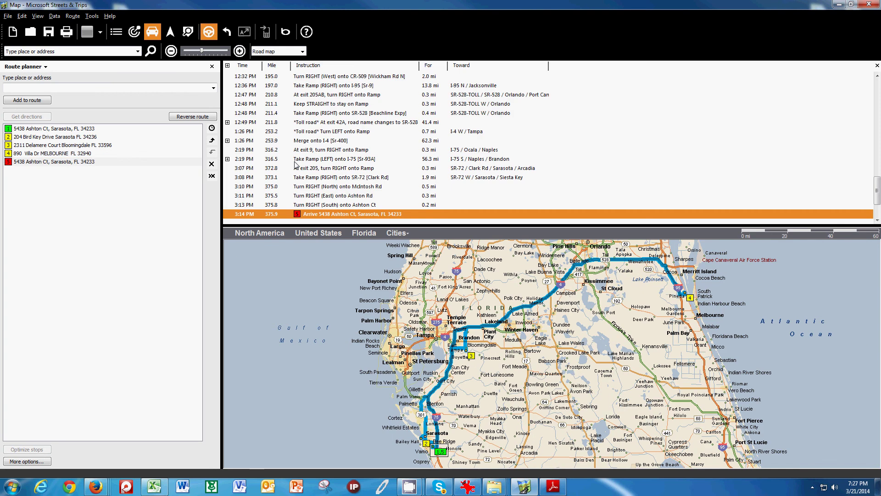
pyautogui.scroll(4, 278, 163)
pyautogui.scroll(10, 278, 163)
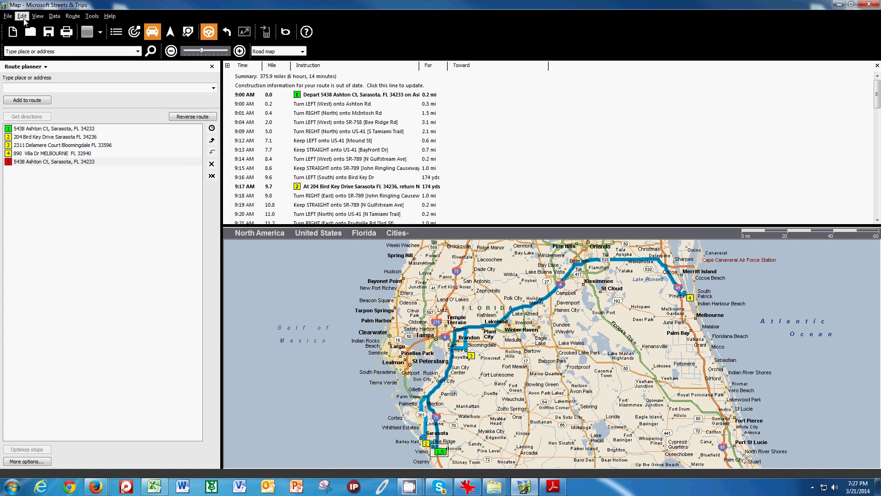
# Step: Reopen the Print dialog with CutePDF Writer and driving directions, then return to the PreserveSoft work orders
pyautogui.click(7, 16)
pyautogui.click(27, 102)
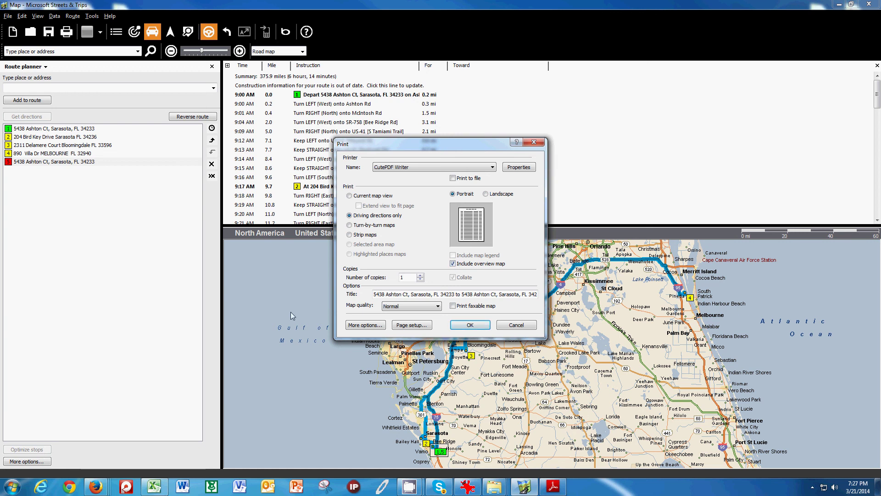
pyautogui.click(96, 487)
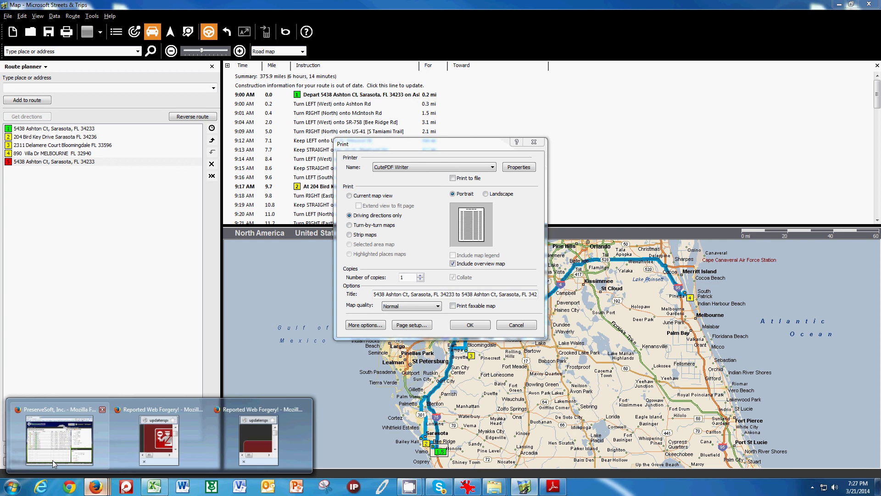
pyautogui.click(58, 440)
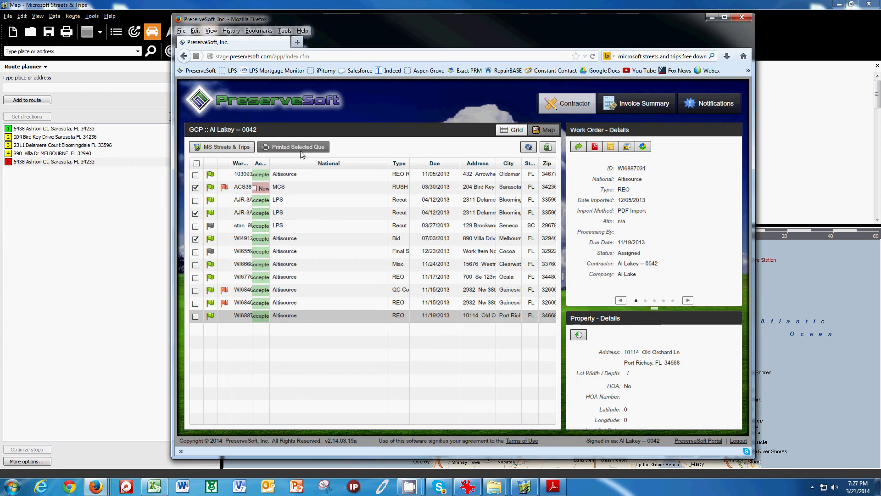